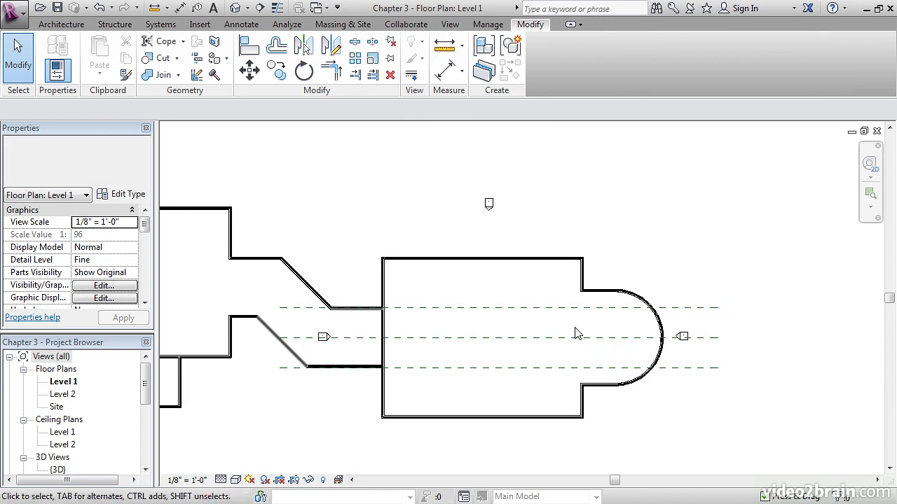
Start a new straight wall using the Basic Wall type Generic - 8" Masonry
{"action": "scroll", "coordinate": [578, 304], "scroll_direction": "up", "scroll_amount": 5}
{"action": "scroll", "coordinate": [606, 298], "scroll_direction": "up", "scroll_amount": 3}
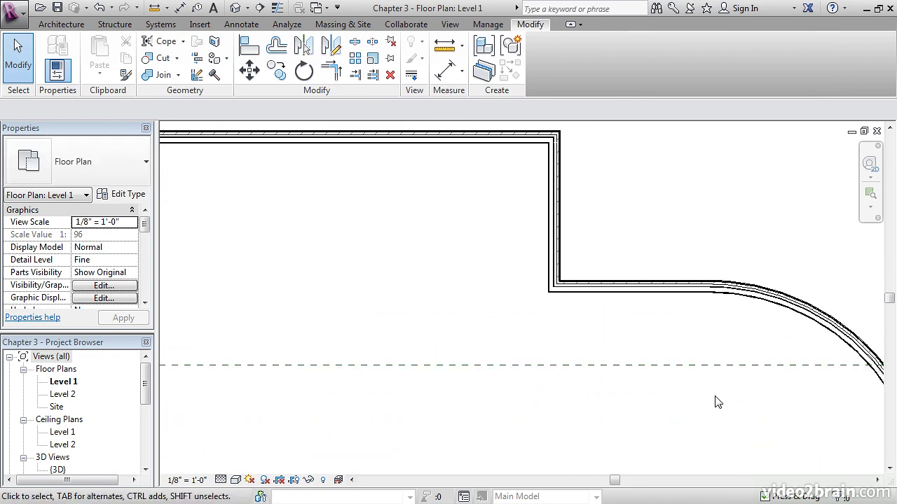
{"action": "middle_click_drag", "start_coordinate": [600, 328], "coordinate": [632, 344]}
{"action": "left_click", "coordinate": [65, 25]}
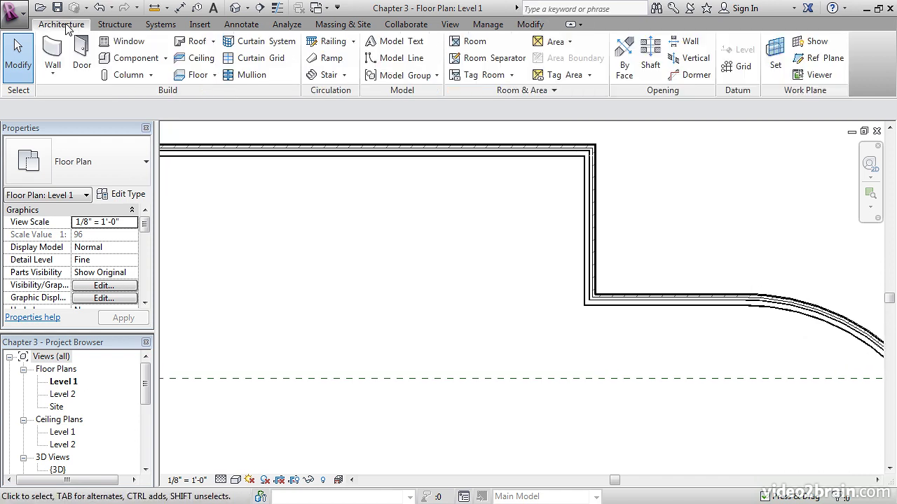
{"action": "left_click", "coordinate": [52, 49]}
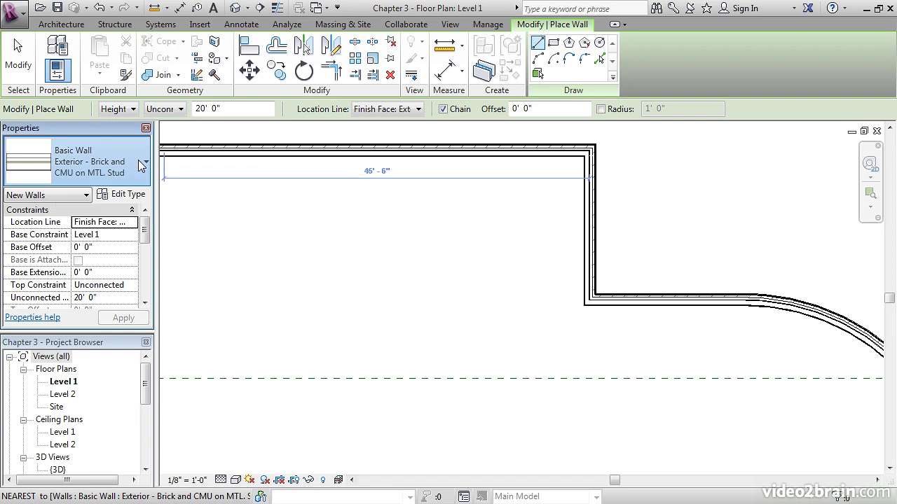
{"action": "left_click", "coordinate": [143, 165]}
{"action": "left_click_drag", "start_coordinate": [192, 226], "coordinate": [188, 296]}
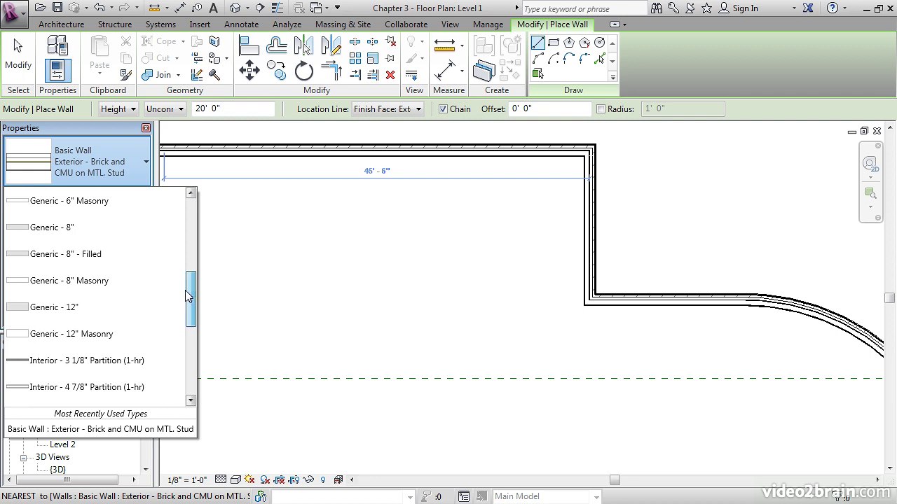
{"action": "left_click", "coordinate": [95, 281]}
Draw a 12' wall straight down from the inside corner where the main room meets the curved bay, flipped to the bay side
{"action": "scroll", "coordinate": [368, 304], "scroll_direction": "up", "scroll_amount": 3}
{"action": "scroll", "coordinate": [463, 280], "scroll_direction": "up", "scroll_amount": 4}
{"action": "scroll", "coordinate": [462, 282], "scroll_direction": "up", "scroll_amount": 2}
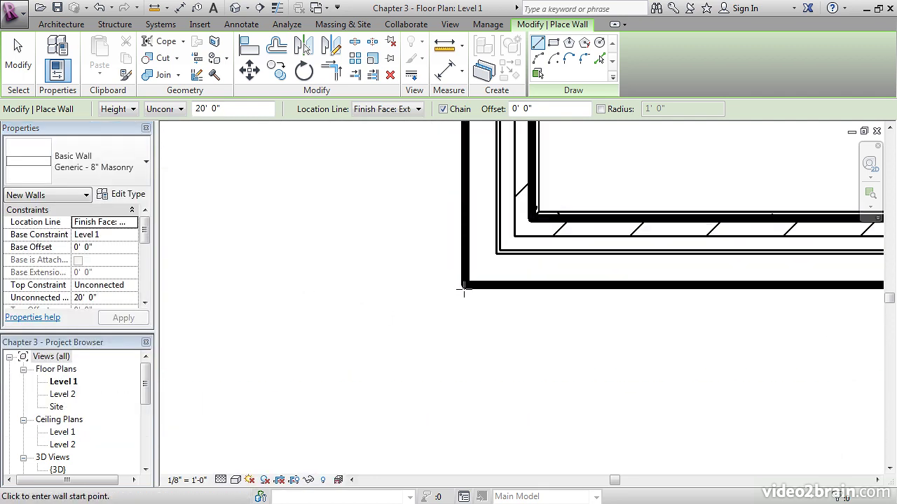
{"action": "left_click", "coordinate": [464, 286]}
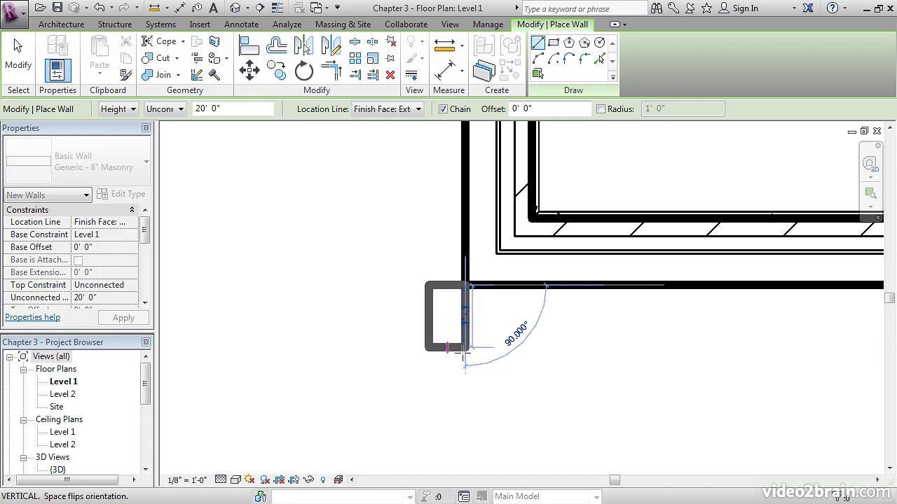
{"action": "middle_click_drag", "start_coordinate": [470, 354], "coordinate": [469, 294]}
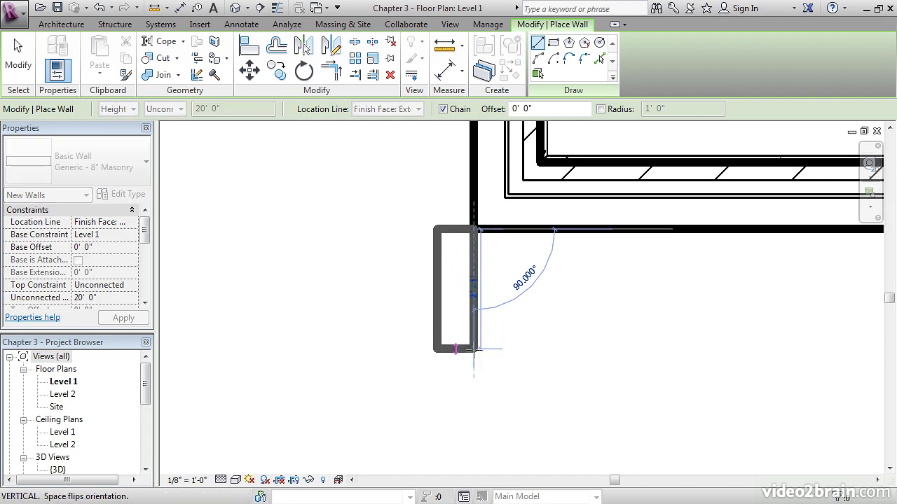
{"action": "key", "text": "space"}
{"action": "middle_click_drag", "start_coordinate": [473, 349], "coordinate": [480, 305]}
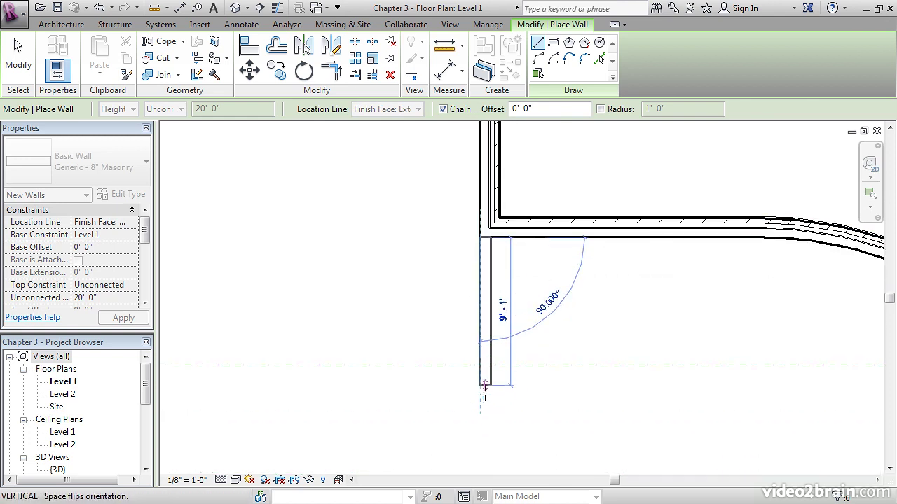
{"action": "type", "text": "12"}
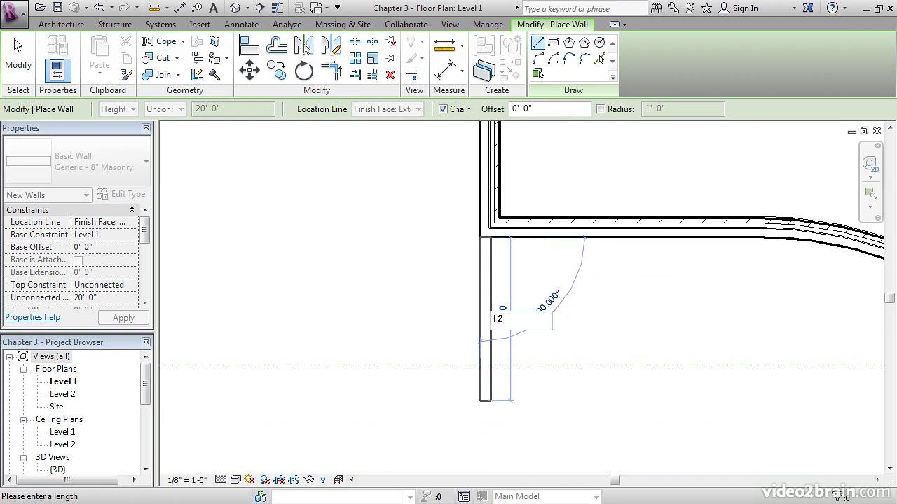
{"action": "key", "text": "Return"}
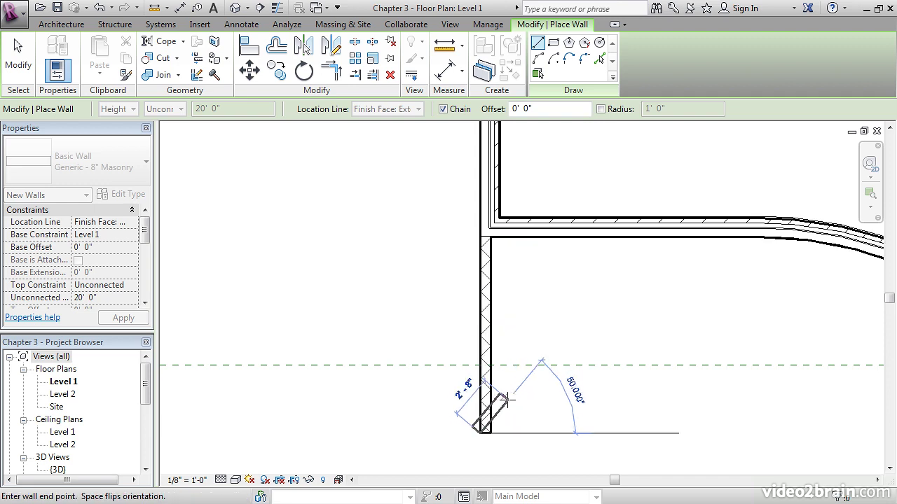
Continue the wall chain 10' horizontally toward the curved bay, then straight up to the existing brick wall, and finish the walls
{"action": "middle_click_drag", "start_coordinate": [531, 426], "coordinate": [448, 396]}
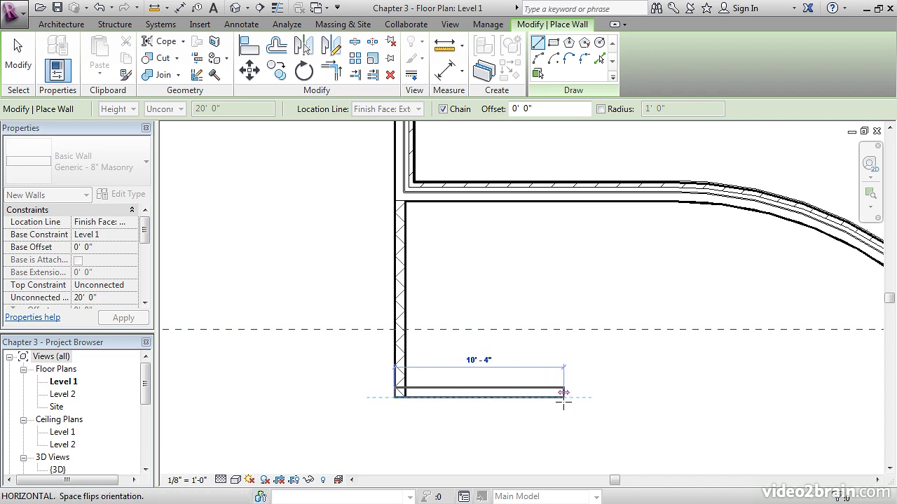
{"action": "type", "text": "10"}
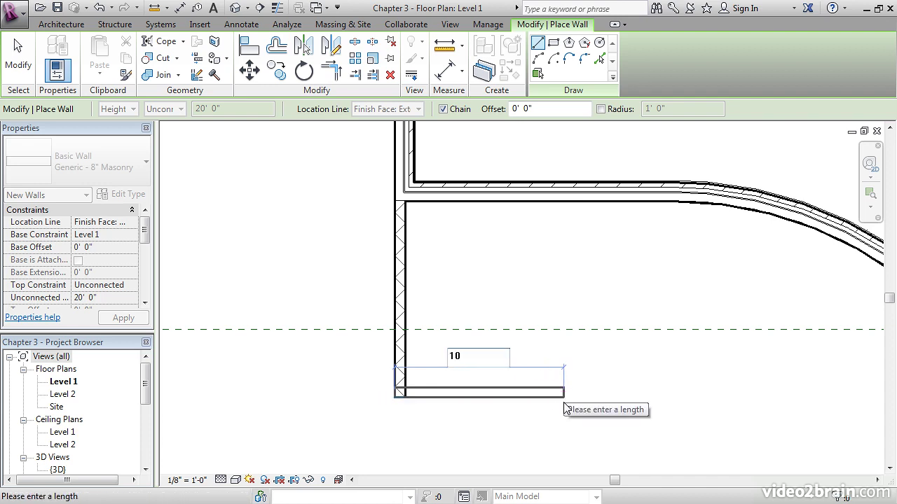
{"action": "key", "text": "Return"}
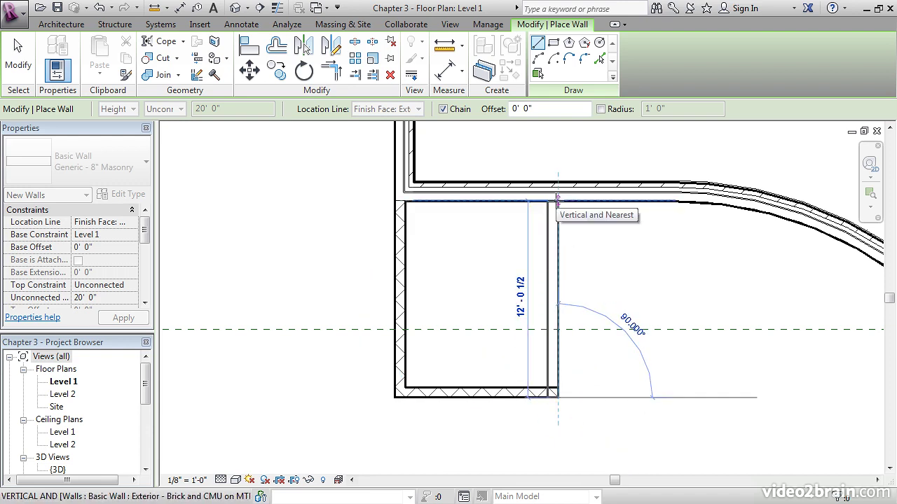
{"action": "left_click", "coordinate": [558, 201]}
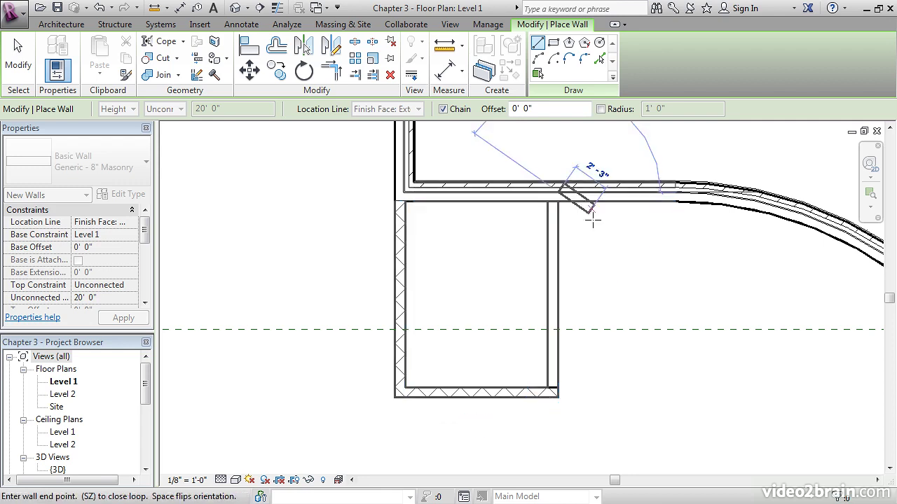
{"action": "key", "text": "Escape"}
{"action": "key", "text": "Escape"}
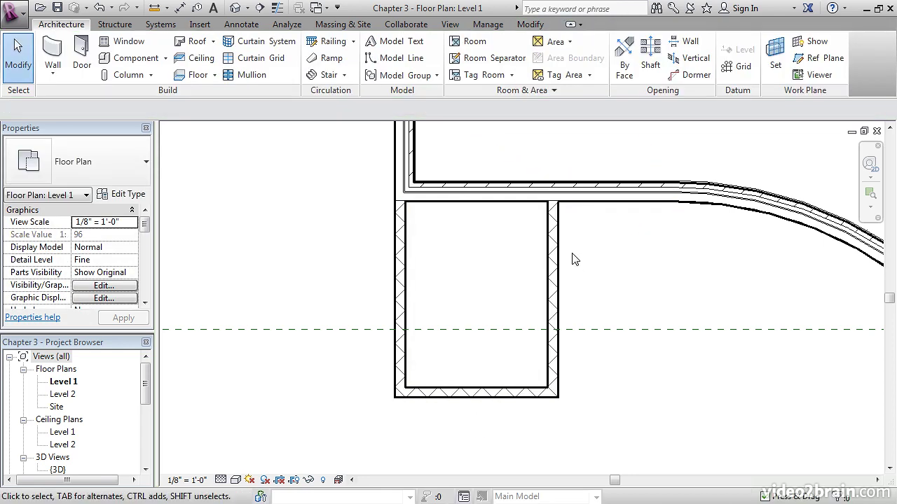
Select the new room's right vertical wall and move its temporary dimension's witness line from the wall centerline to the inside face
{"action": "scroll", "coordinate": [477, 246], "scroll_direction": "up", "scroll_amount": 5}
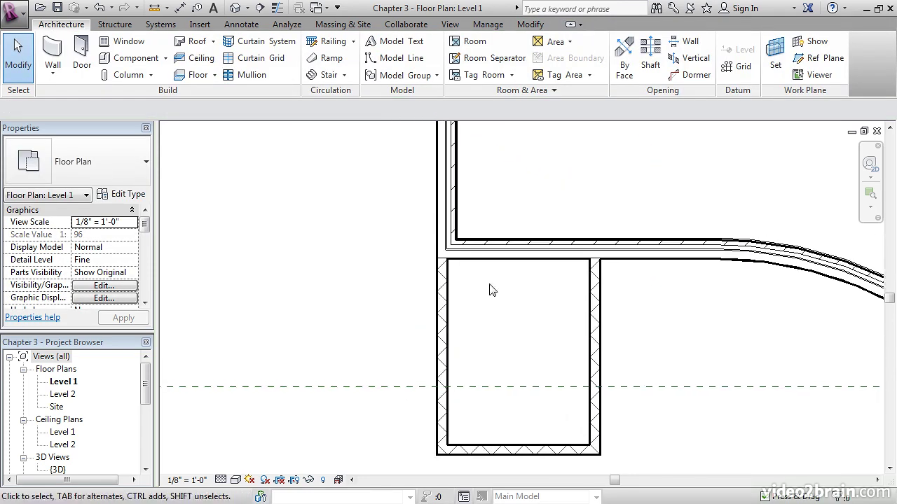
{"action": "scroll", "coordinate": [413, 281], "scroll_direction": "up", "scroll_amount": 1}
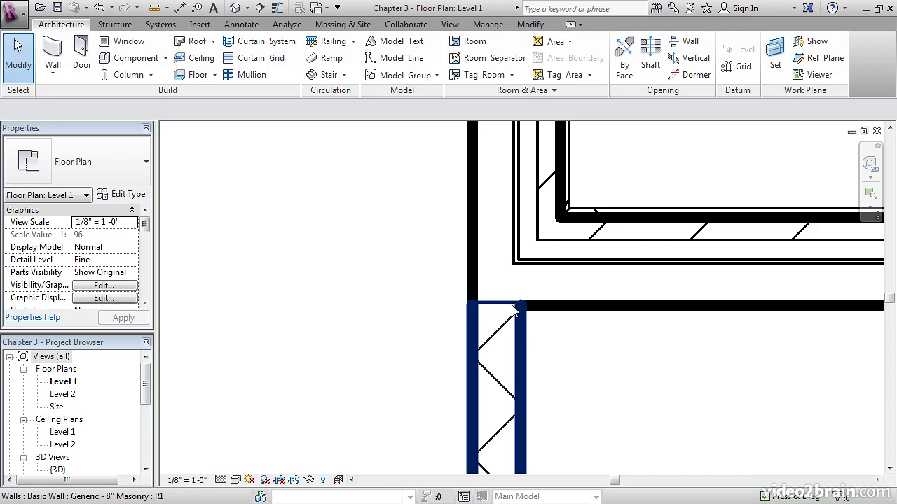
{"action": "middle_click_drag", "start_coordinate": [648, 357], "coordinate": [485, 298]}
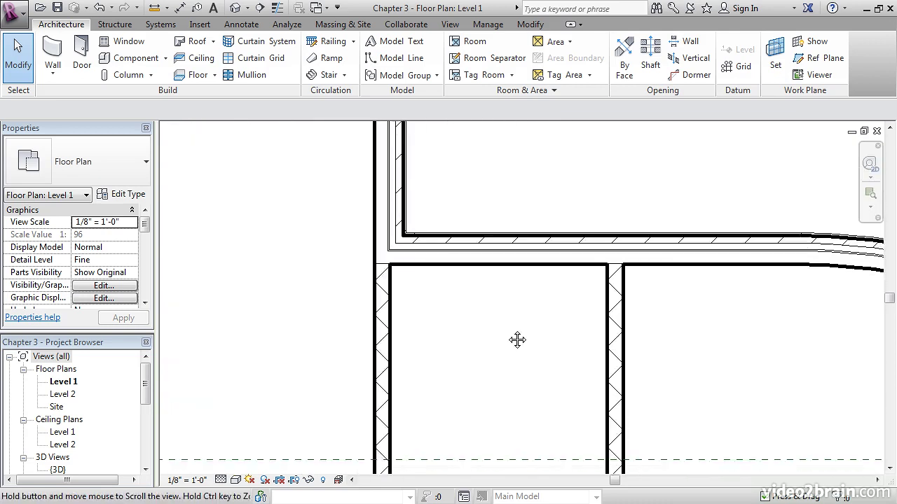
{"action": "middle_click_drag", "start_coordinate": [509, 345], "coordinate": [491, 245]}
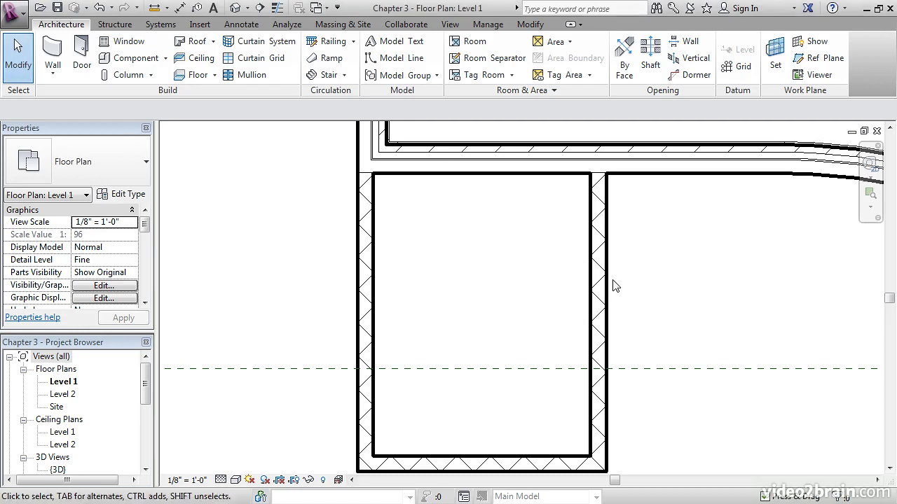
{"action": "scroll", "coordinate": [609, 286], "scroll_direction": "down", "scroll_amount": 1}
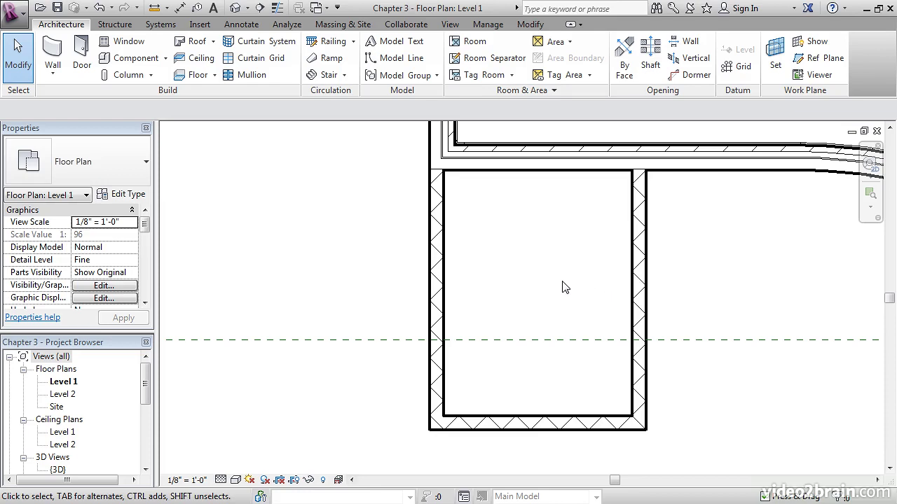
{"action": "left_click", "coordinate": [636, 266]}
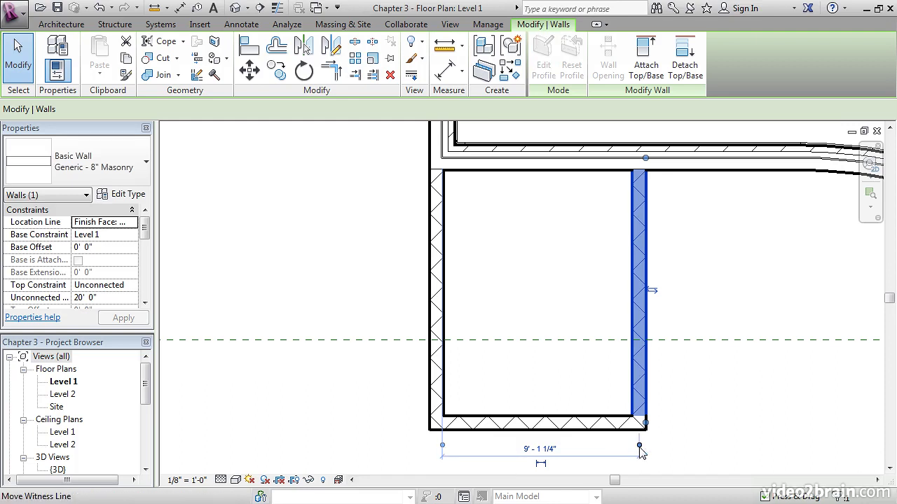
{"action": "left_click_drag", "start_coordinate": [639, 446], "coordinate": [629, 376]}
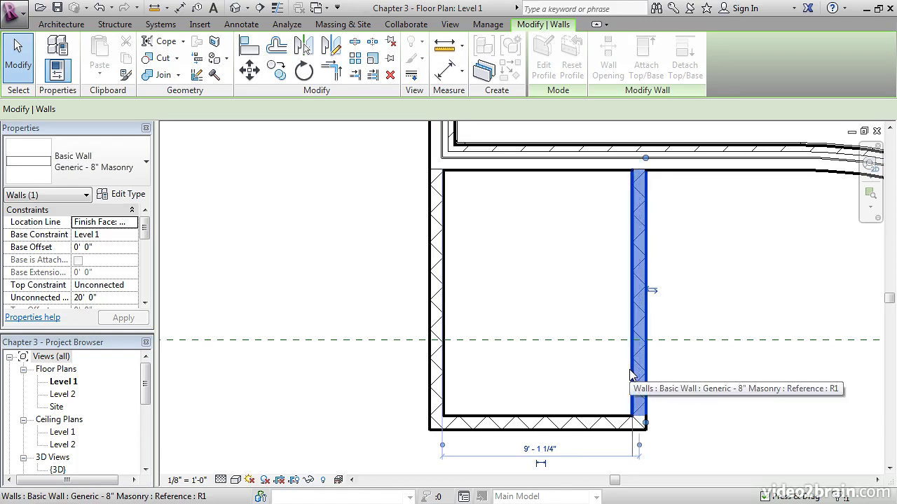
{"action": "left_click_drag", "start_coordinate": [630, 376], "coordinate": [628, 371]}
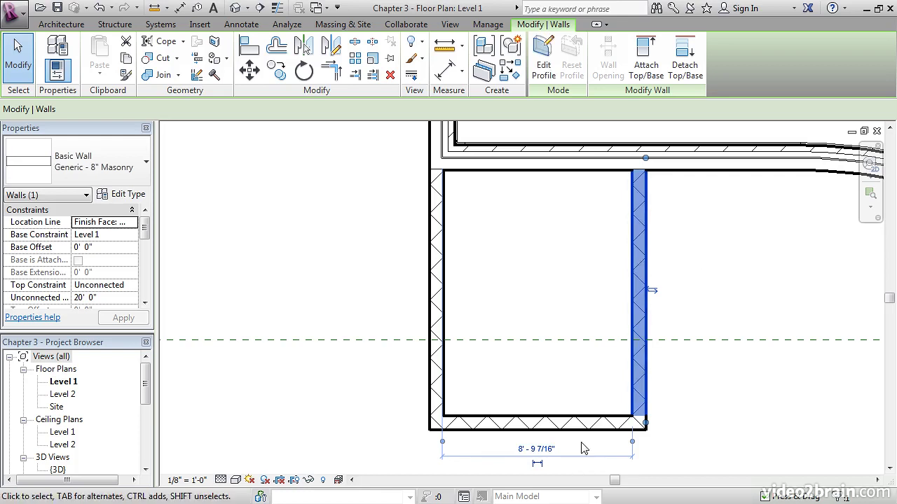
Set the clear inside width between the two vertical masonry walls to 10' and deselect the wall
{"action": "left_click", "coordinate": [534, 452]}
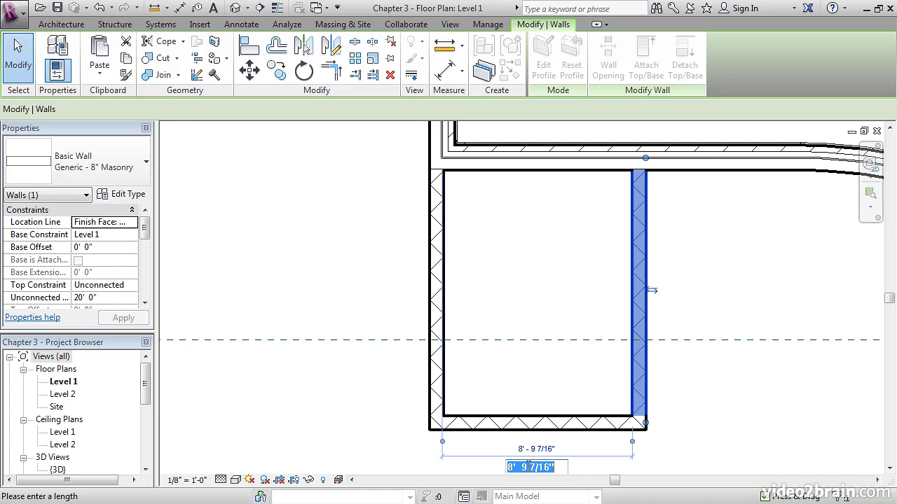
{"action": "type", "text": "10"}
{"action": "key", "text": "Return"}
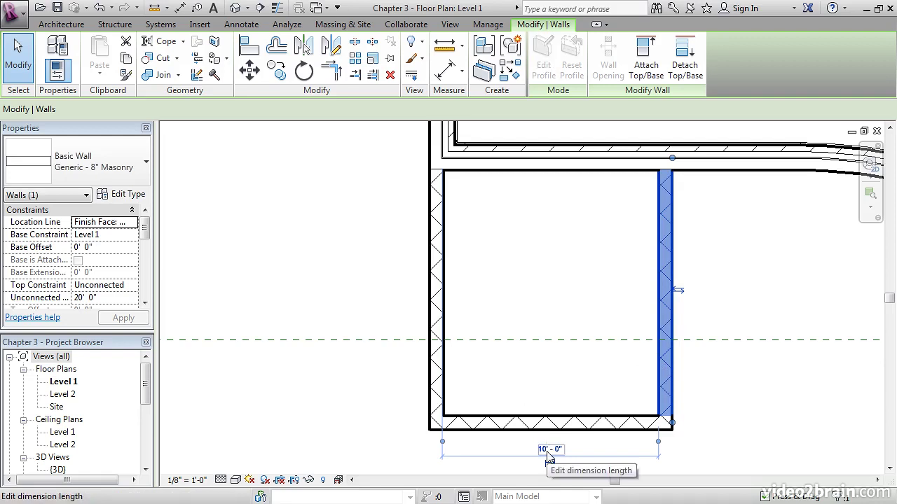
{"action": "left_click", "coordinate": [758, 422]}
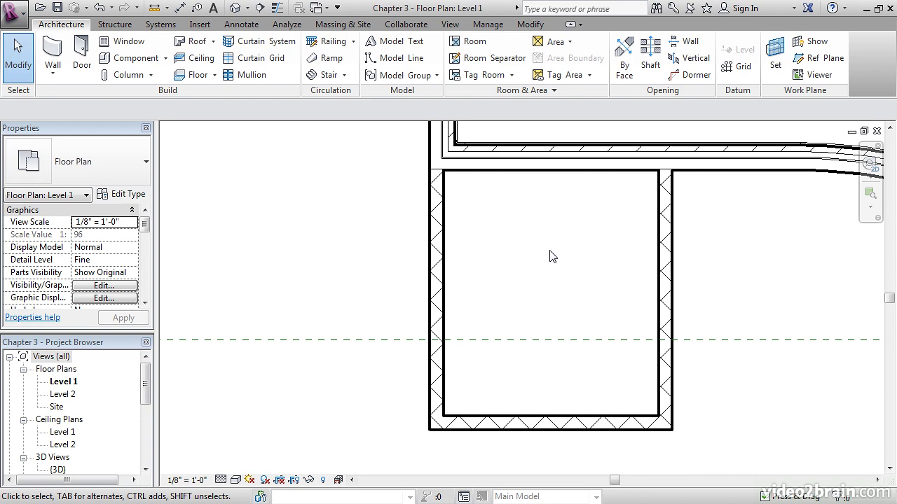
Configure the project's temporary dimensions to measure walls from Faces
{"action": "left_click", "coordinate": [487, 24]}
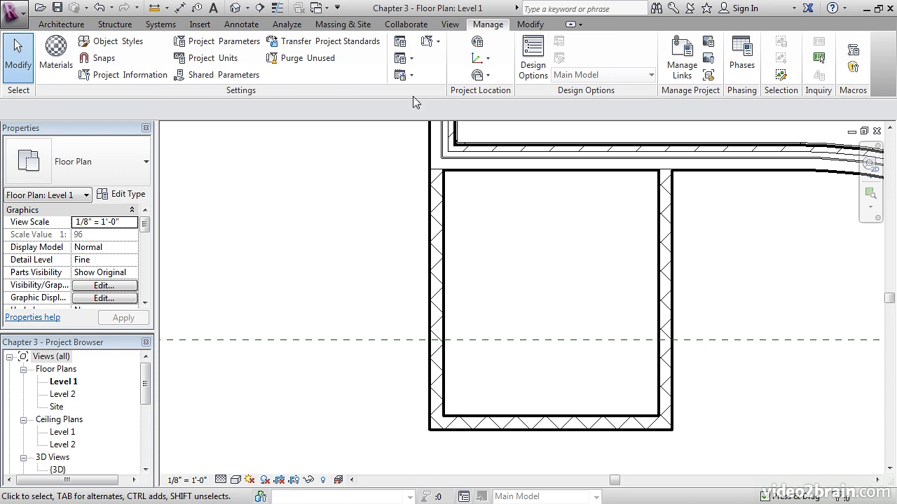
{"action": "left_click", "coordinate": [440, 44]}
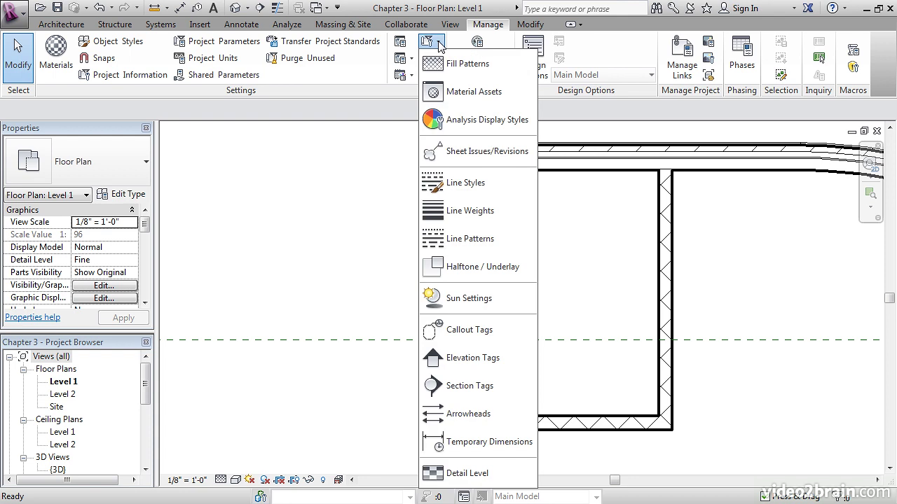
{"action": "left_click", "coordinate": [483, 451]}
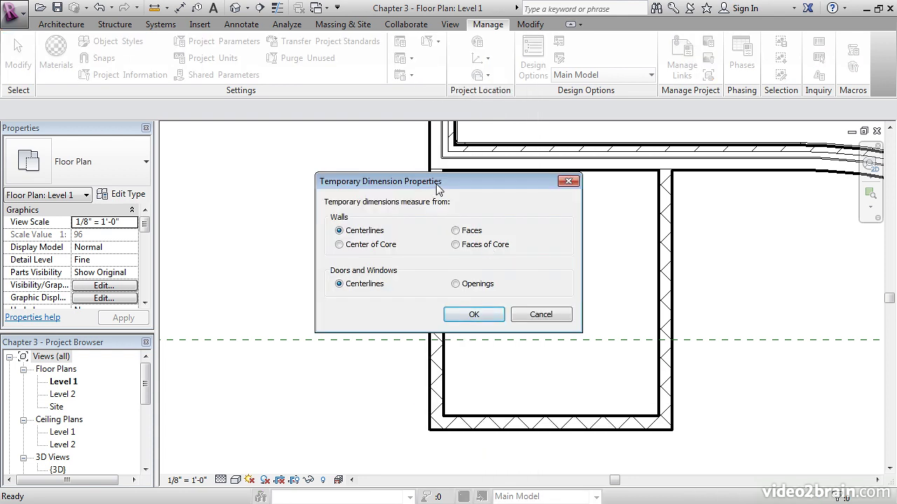
{"action": "left_click_drag", "start_coordinate": [440, 186], "coordinate": [408, 189]}
{"action": "left_click", "coordinate": [423, 234]}
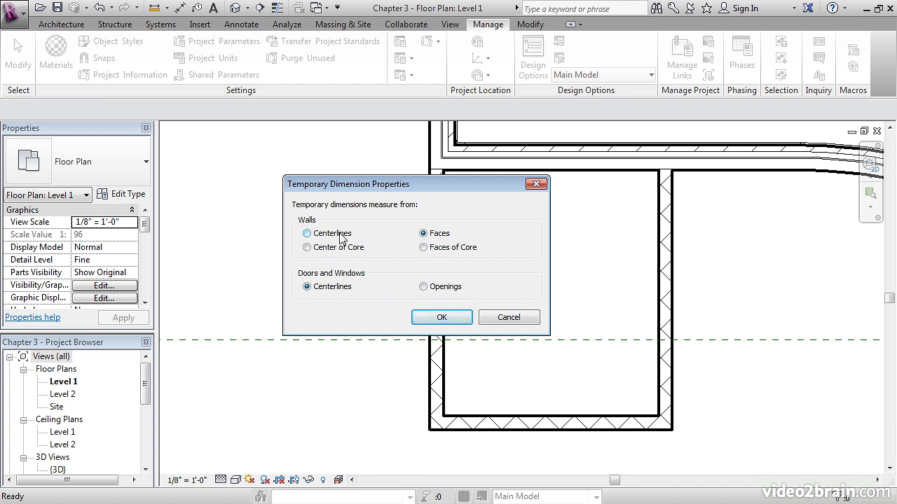
{"action": "left_click_drag", "start_coordinate": [377, 185], "coordinate": [482, 200]}
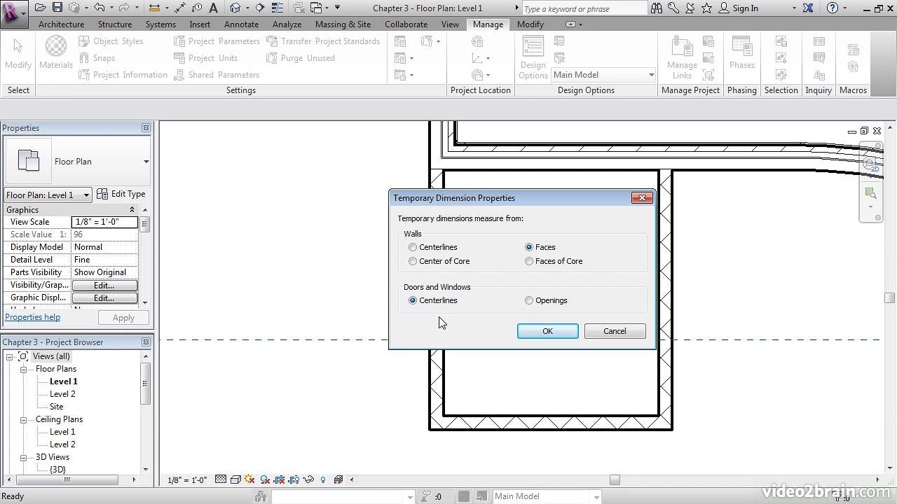
{"action": "left_click", "coordinate": [545, 331]}
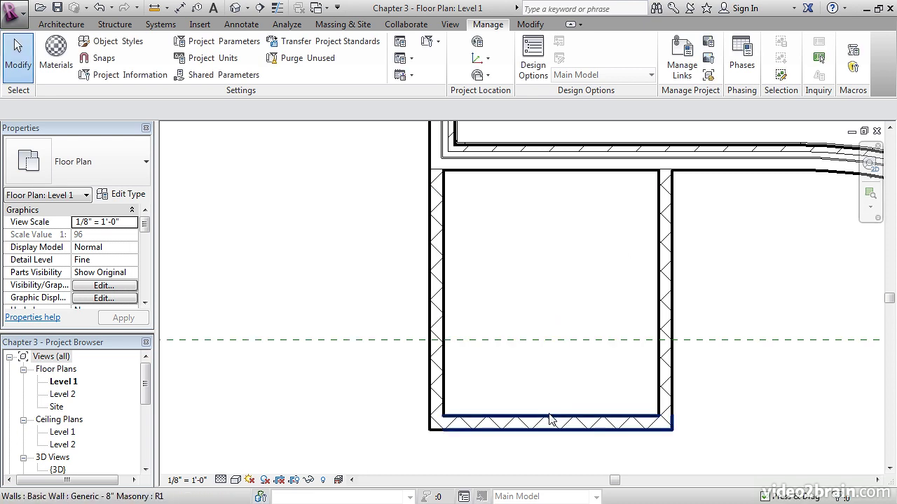
Set the inside distance from the bottom masonry wall to the existing brick wall to 12'
{"action": "left_click", "coordinate": [506, 424]}
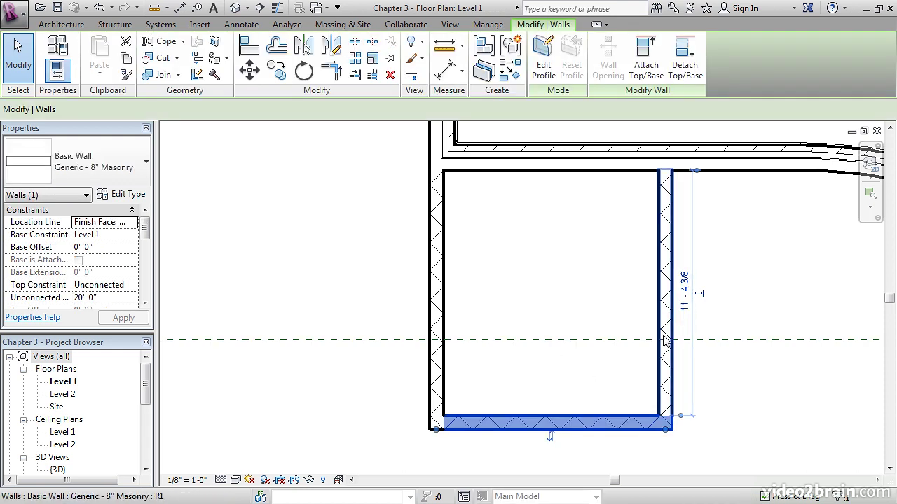
{"action": "left_click", "coordinate": [686, 295]}
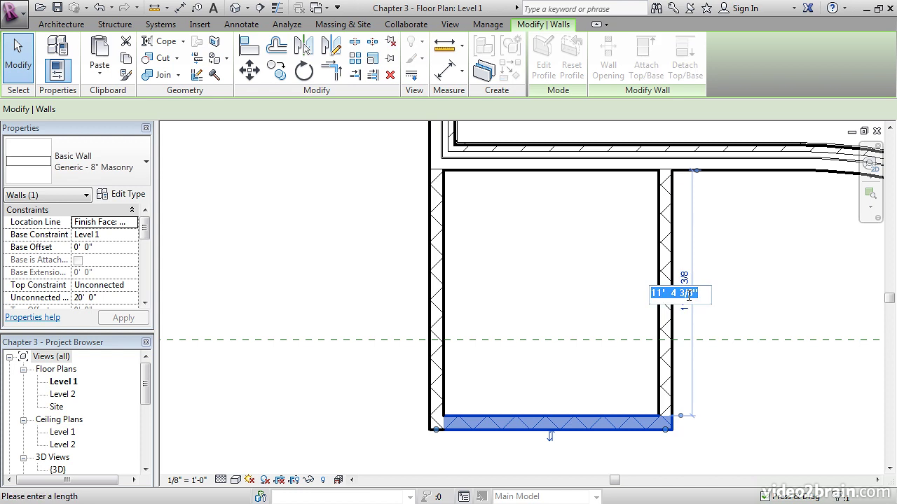
{"action": "type", "text": "12"}
{"action": "key", "text": "Return"}
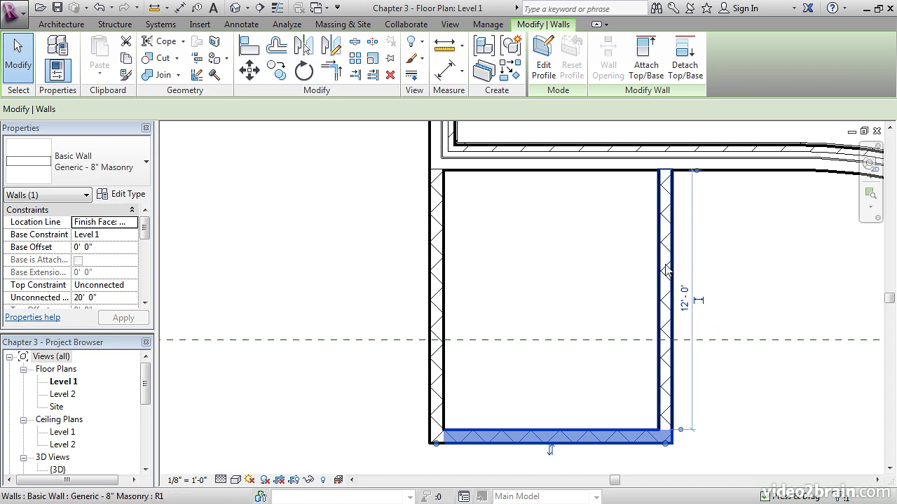
Make the 12' temporary dimension permanent, move it clear to the right of the masonry room, and deselect it
{"action": "left_click", "coordinate": [701, 301]}
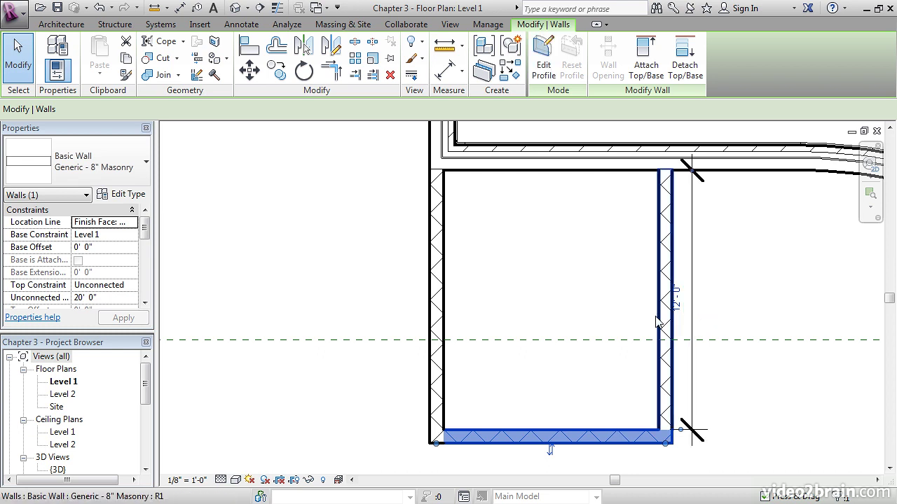
{"action": "left_click", "coordinate": [766, 302]}
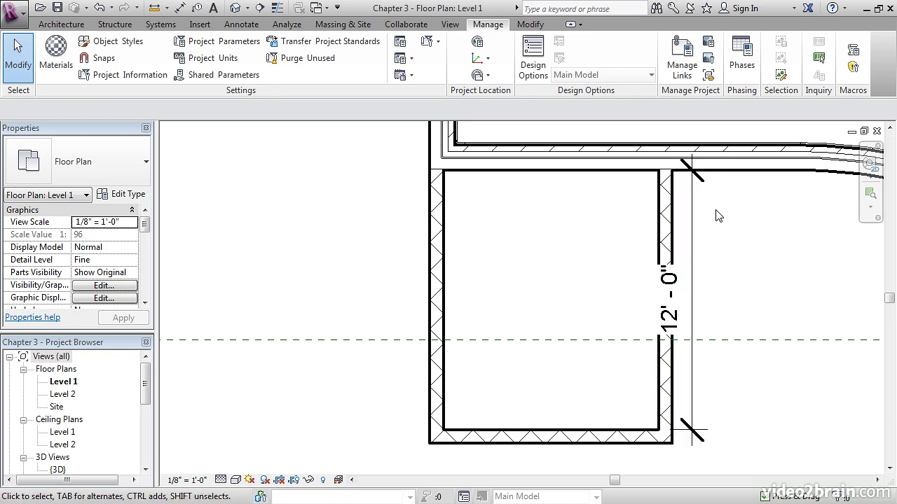
{"action": "left_click", "coordinate": [695, 218]}
{"action": "left_click_drag", "start_coordinate": [694, 210], "coordinate": [775, 220]}
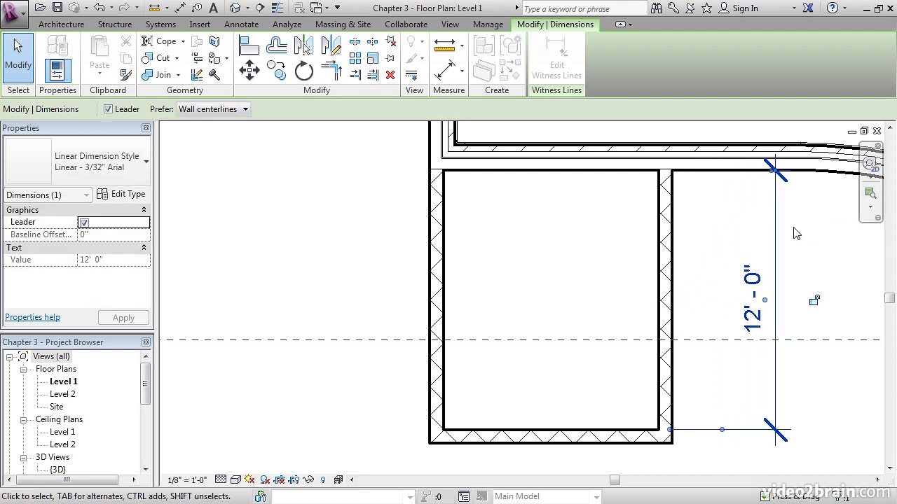
{"action": "left_click", "coordinate": [825, 397]}
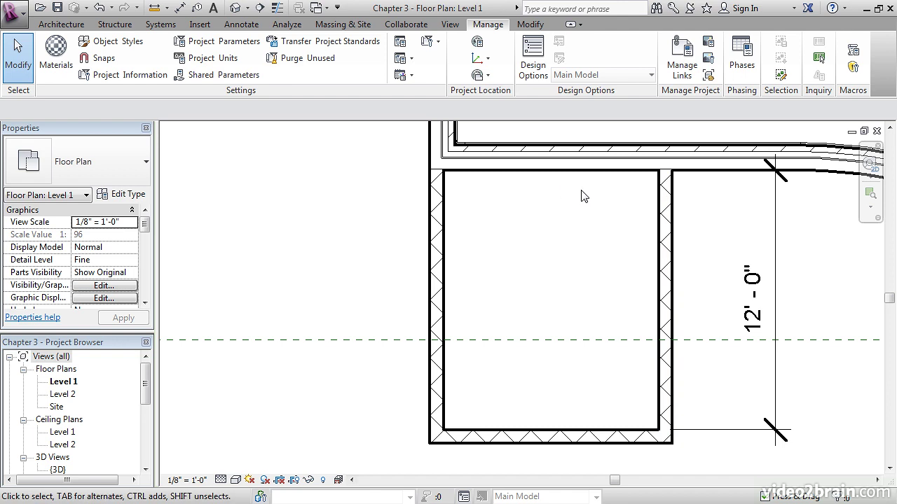
Create a similar 8" masonry wall across the room by picking the bottom wall's inside face with a 10' offset into the room
{"action": "left_click", "coordinate": [555, 430]}
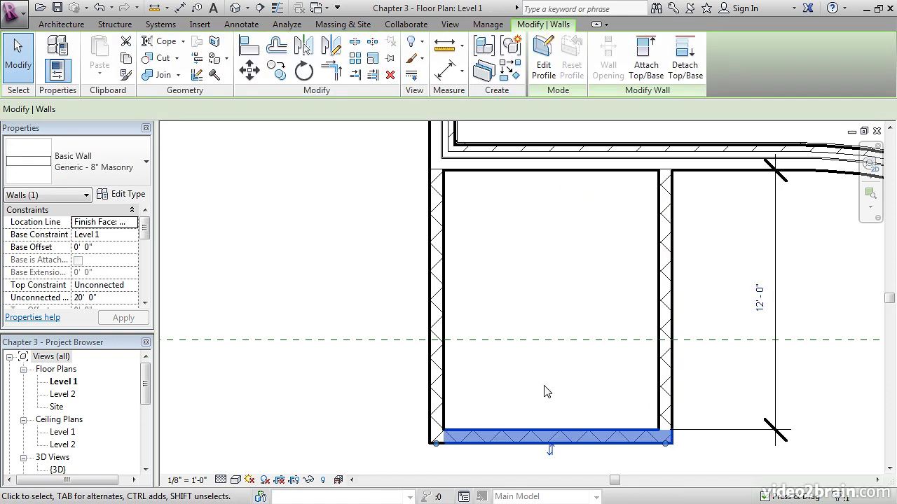
{"action": "right_click", "coordinate": [519, 429]}
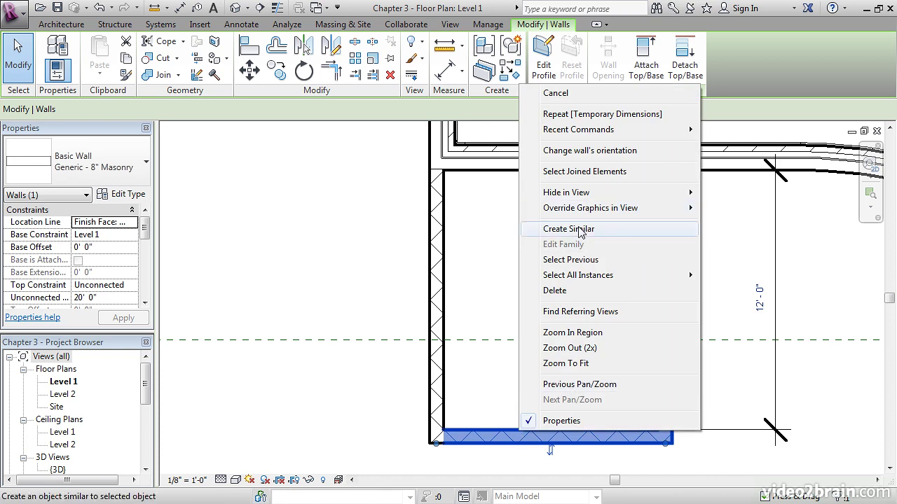
{"action": "left_click", "coordinate": [569, 229]}
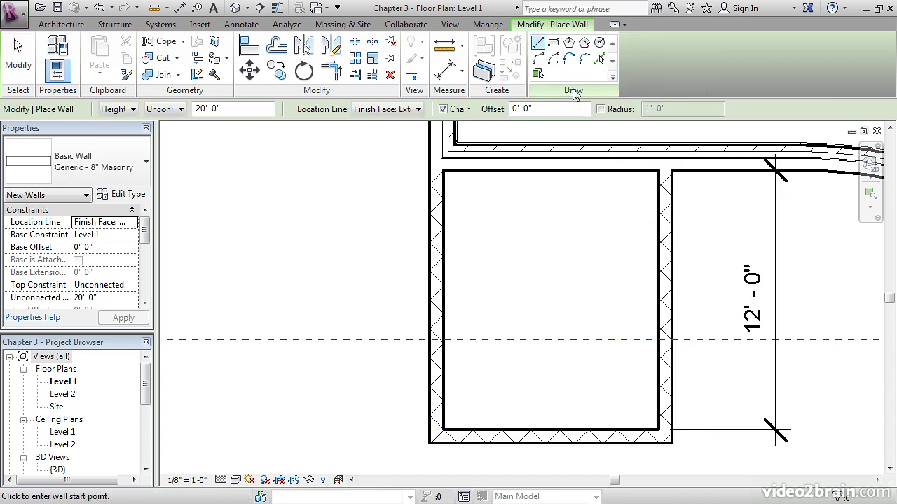
{"action": "left_click", "coordinate": [601, 60]}
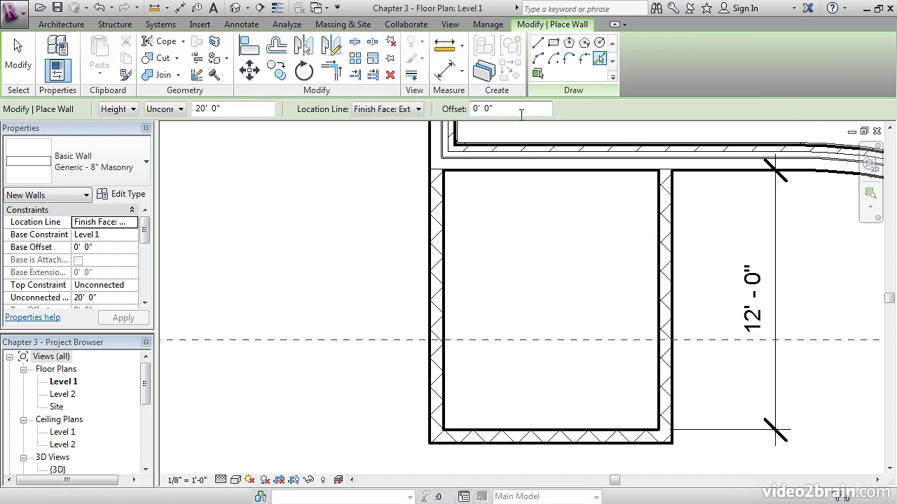
{"action": "double_click", "coordinate": [489, 109]}
{"action": "type", "text": "10"}
{"action": "middle_click_drag", "start_coordinate": [521, 436], "coordinate": [517, 372]}
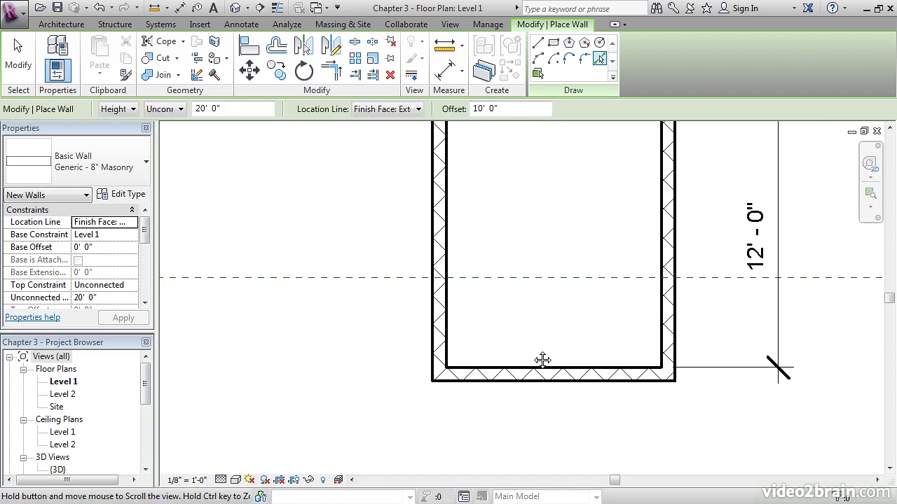
{"action": "scroll", "coordinate": [534, 378], "scroll_direction": "up", "scroll_amount": 2}
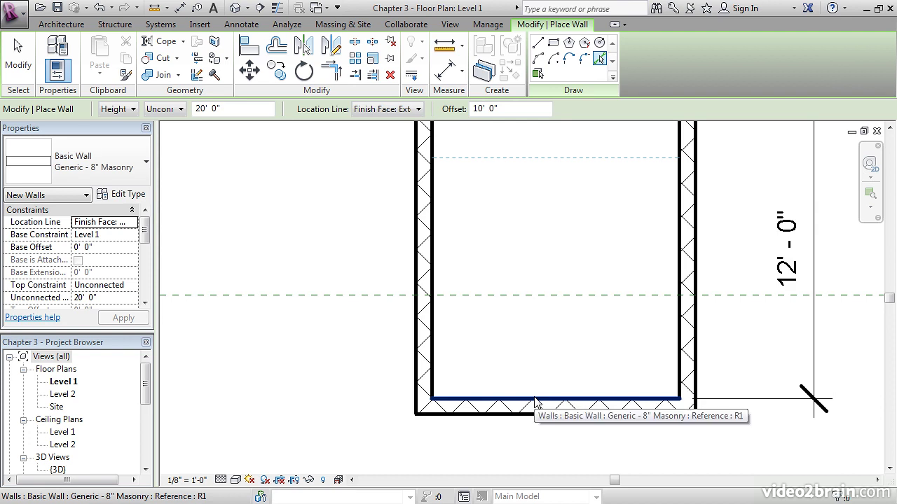
{"action": "left_click", "coordinate": [536, 405]}
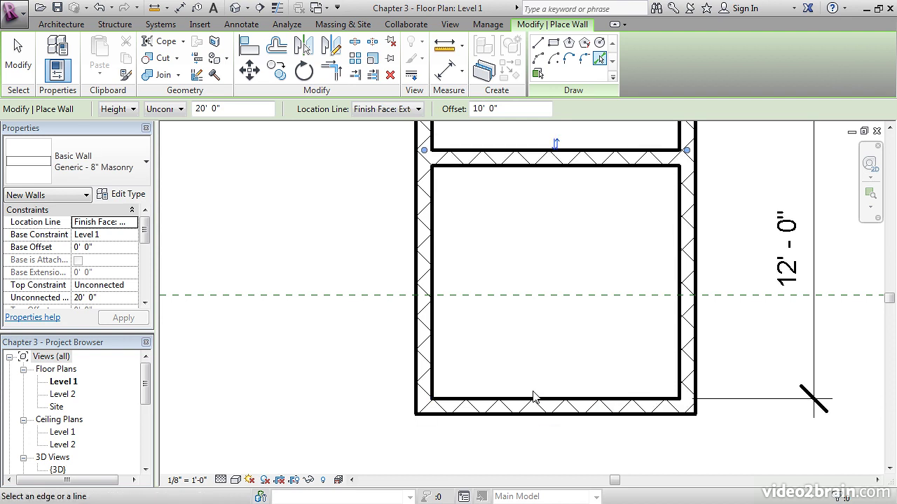
{"action": "middle_click_drag", "start_coordinate": [558, 294], "coordinate": [539, 294]}
{"action": "key", "text": "Escape"}
{"action": "key", "text": "Escape"}
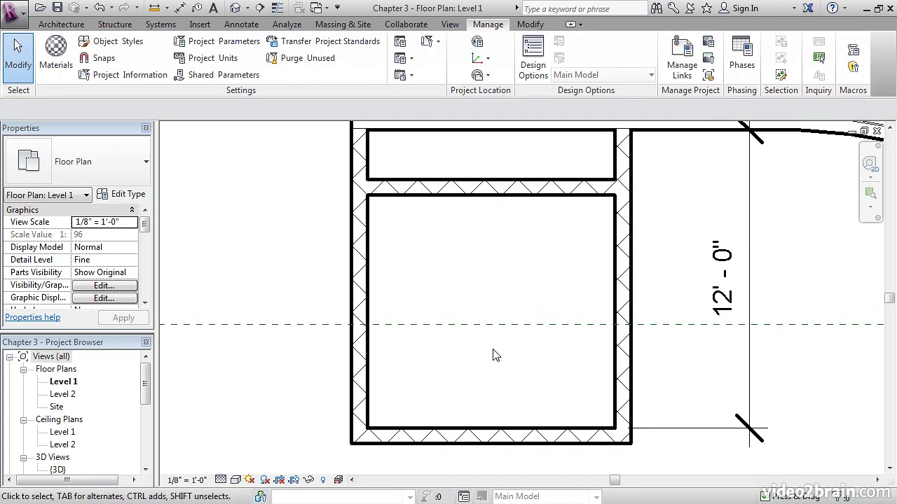
Set the clear distance between the new cross wall and the bottom masonry wall to 10' and deselect the wall
{"action": "left_click", "coordinate": [504, 192]}
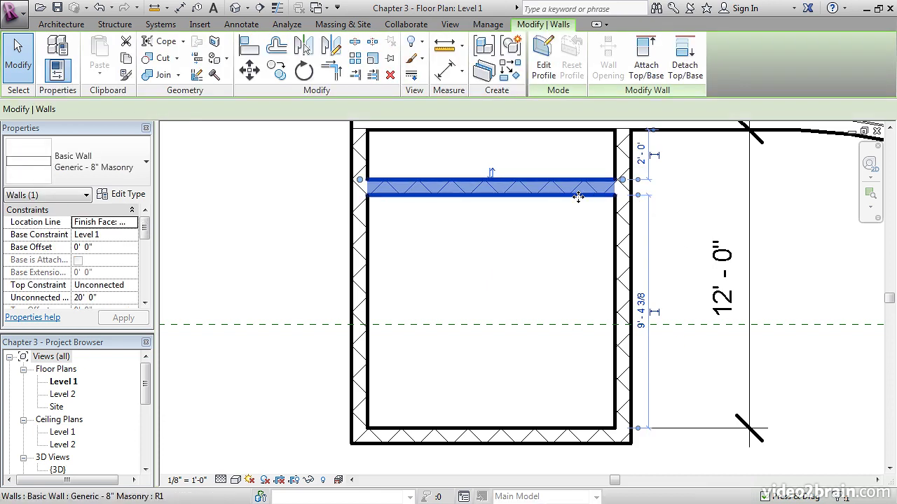
{"action": "left_click", "coordinate": [639, 318]}
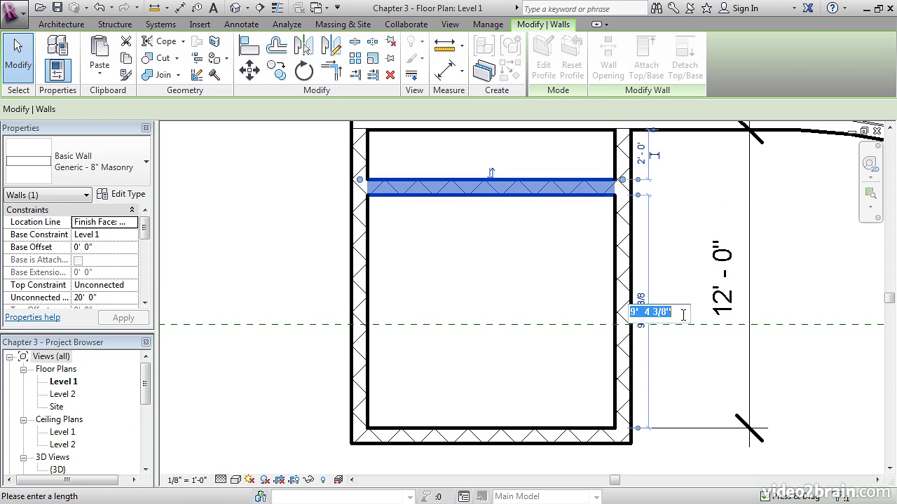
{"action": "type", "text": "10"}
{"action": "key", "text": "Return"}
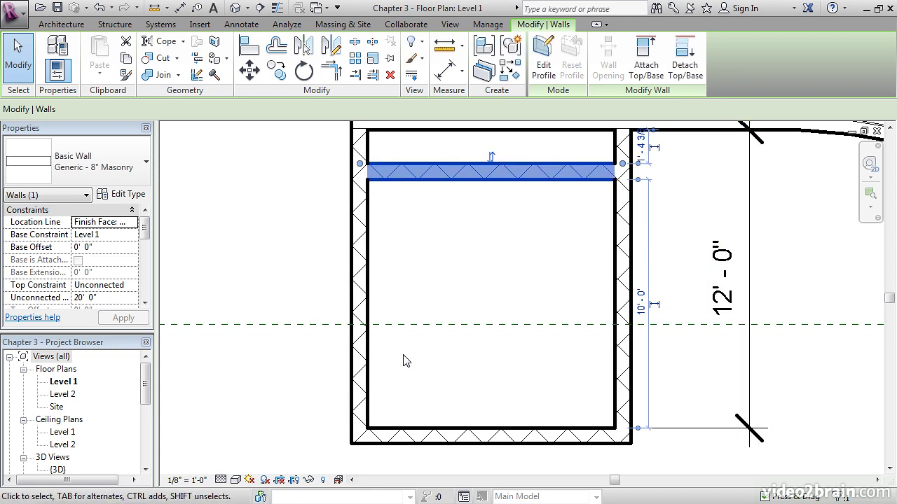
{"action": "left_click", "coordinate": [675, 218]}
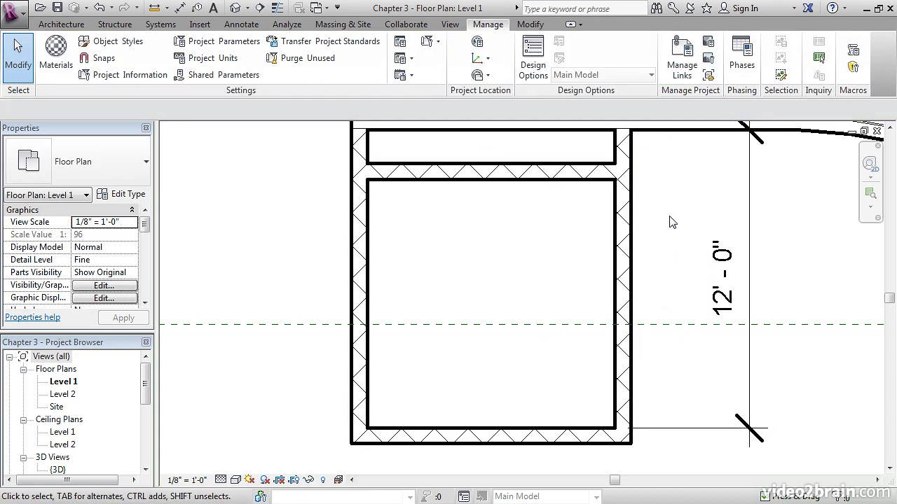
Mirror a copy of the room's four masonry walls about the middle horizontal reference plane, using Pick Axis
{"action": "scroll", "coordinate": [441, 241], "scroll_direction": "down", "scroll_amount": 5}
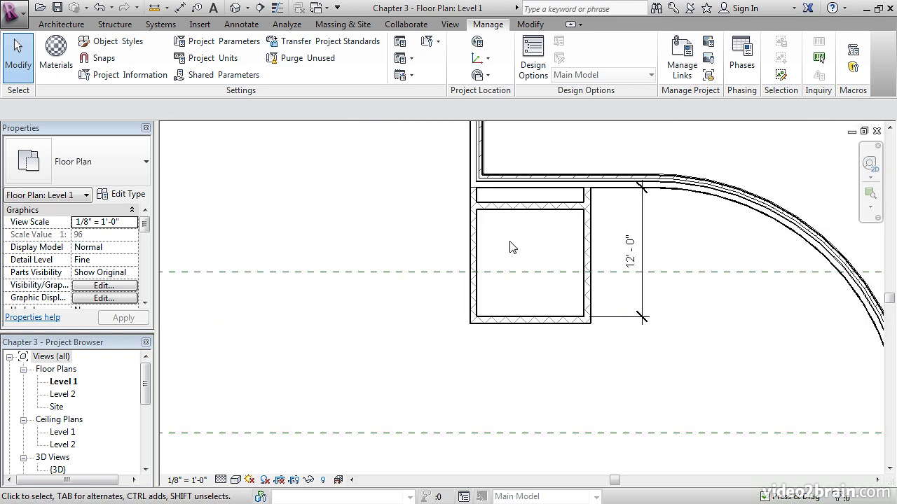
{"action": "scroll", "coordinate": [607, 299], "scroll_direction": "up", "scroll_amount": 1}
{"action": "scroll", "coordinate": [607, 299], "scroll_direction": "down", "scroll_amount": 1}
{"action": "middle_click_drag", "start_coordinate": [608, 301], "coordinate": [601, 274]}
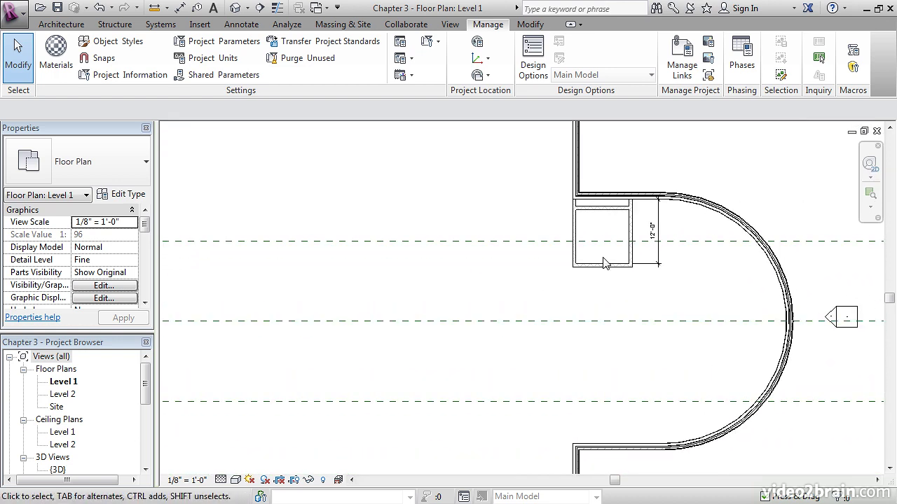
{"action": "scroll", "coordinate": [604, 258], "scroll_direction": "up", "scroll_amount": 2}
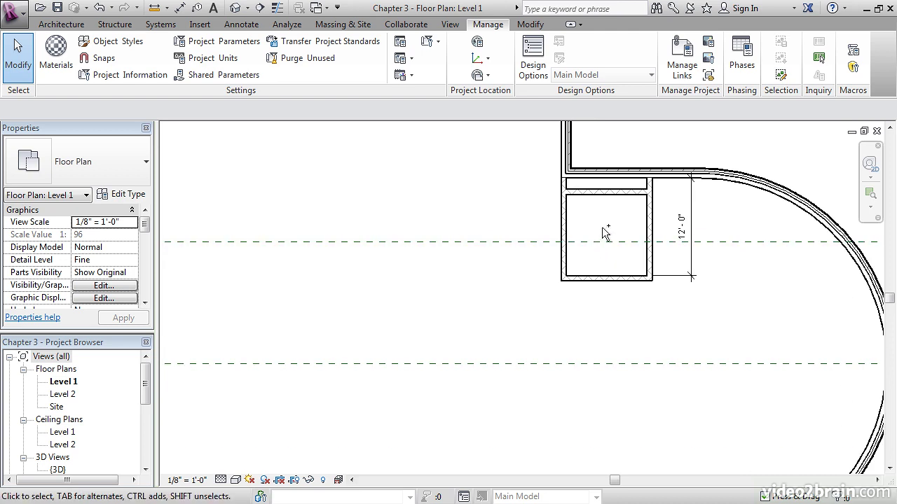
{"action": "left_click", "coordinate": [597, 193]}
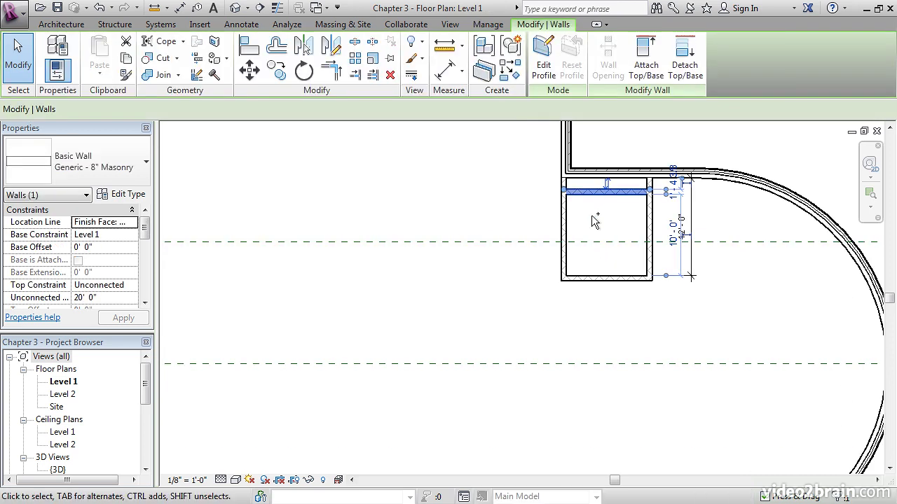
{"action": "left_click", "coordinate": [567, 224], "text": "ctrl"}
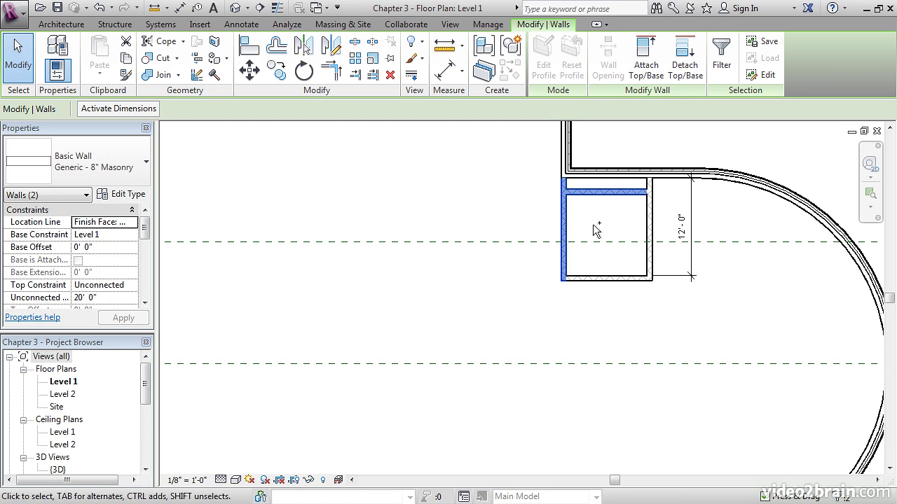
{"action": "left_click", "coordinate": [601, 280], "text": "ctrl"}
{"action": "left_click", "coordinate": [650, 231], "text": "ctrl"}
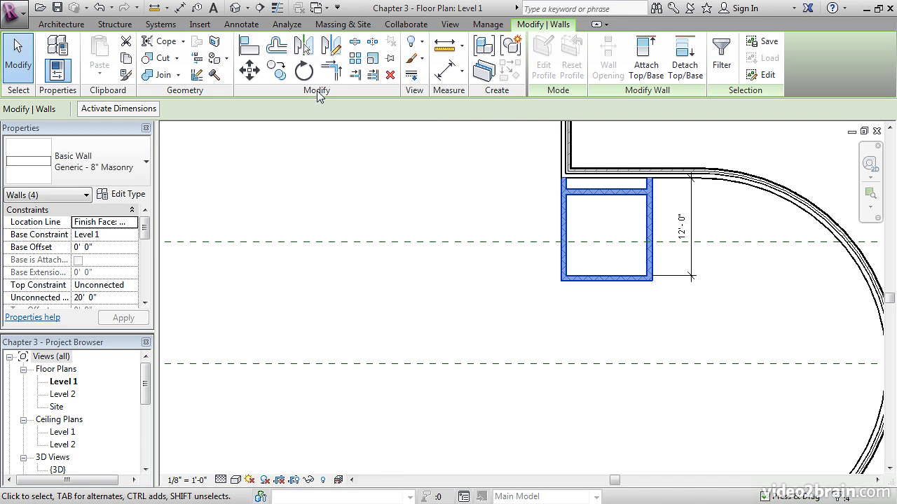
{"action": "left_click", "coordinate": [306, 54]}
{"action": "middle_click_drag", "start_coordinate": [391, 326], "coordinate": [386, 262]}
{"action": "scroll", "coordinate": [387, 262], "scroll_direction": "down", "scroll_amount": 2}
{"action": "middle_click_drag", "start_coordinate": [410, 316], "coordinate": [444, 325]}
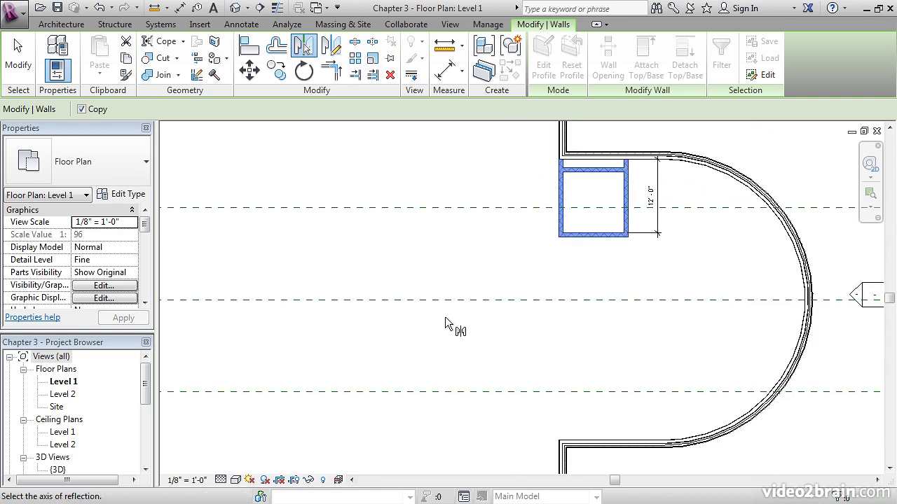
{"action": "left_click", "coordinate": [440, 301]}
{"action": "key", "text": "Escape"}
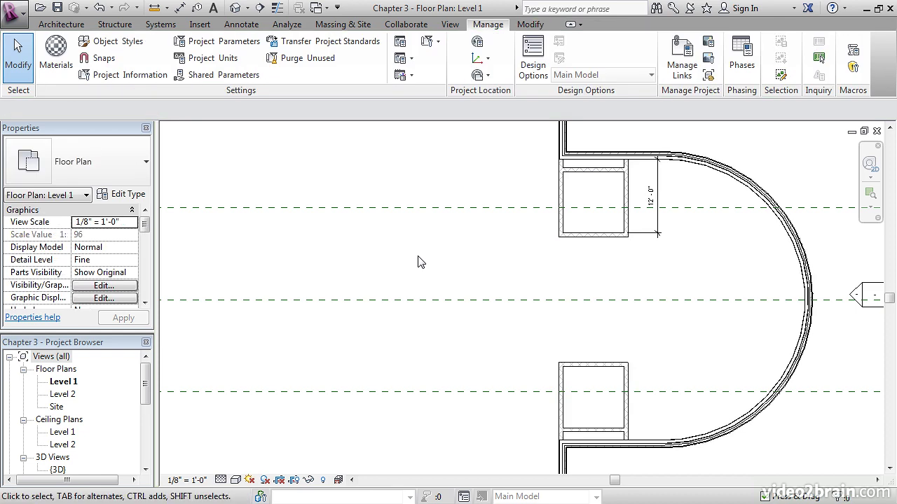